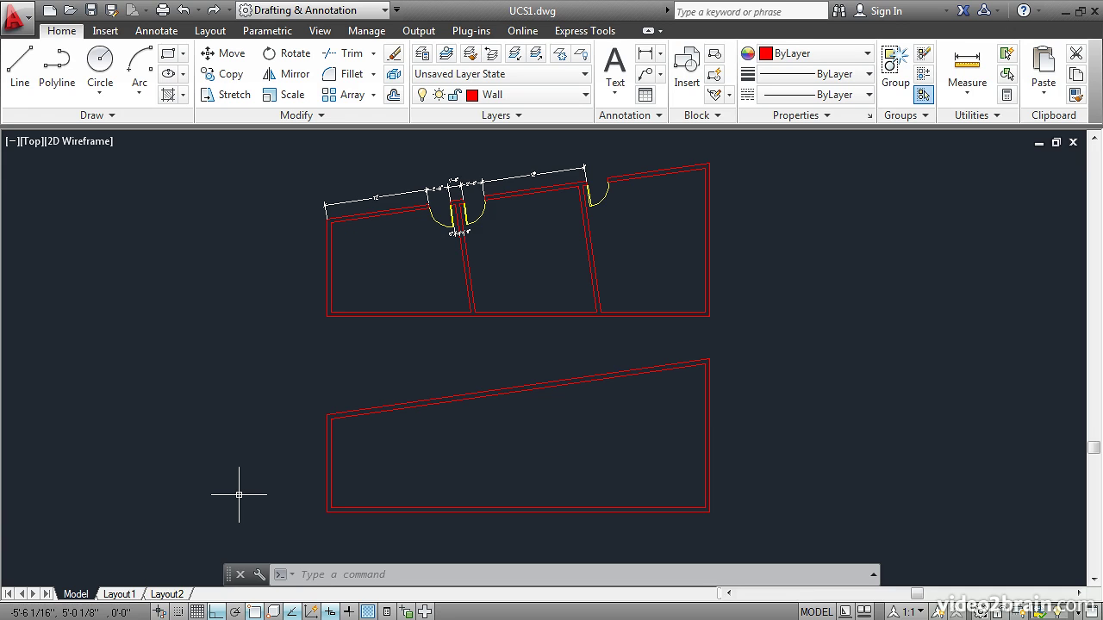
Turn on the UCS icon display with the UCSICON command.
text(UCS)
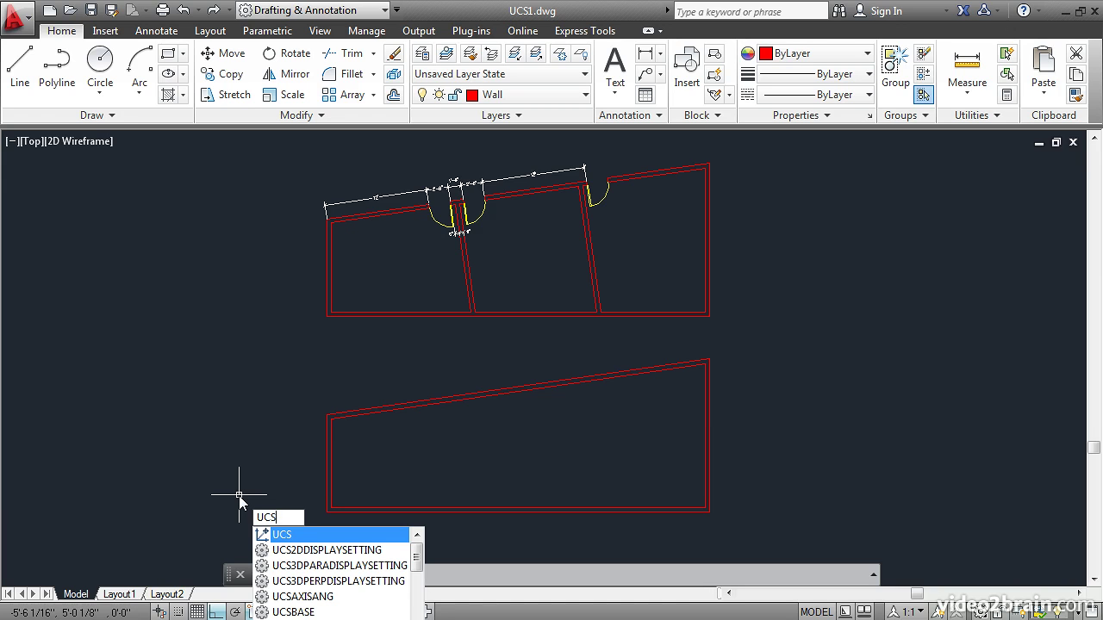
text(ICON)
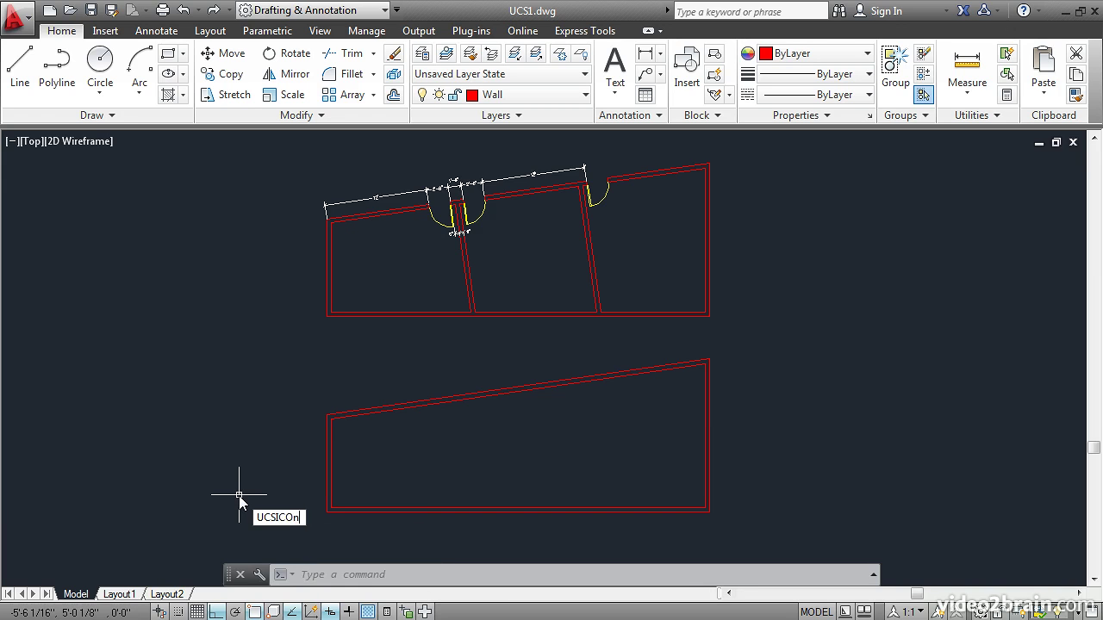
key(Return)
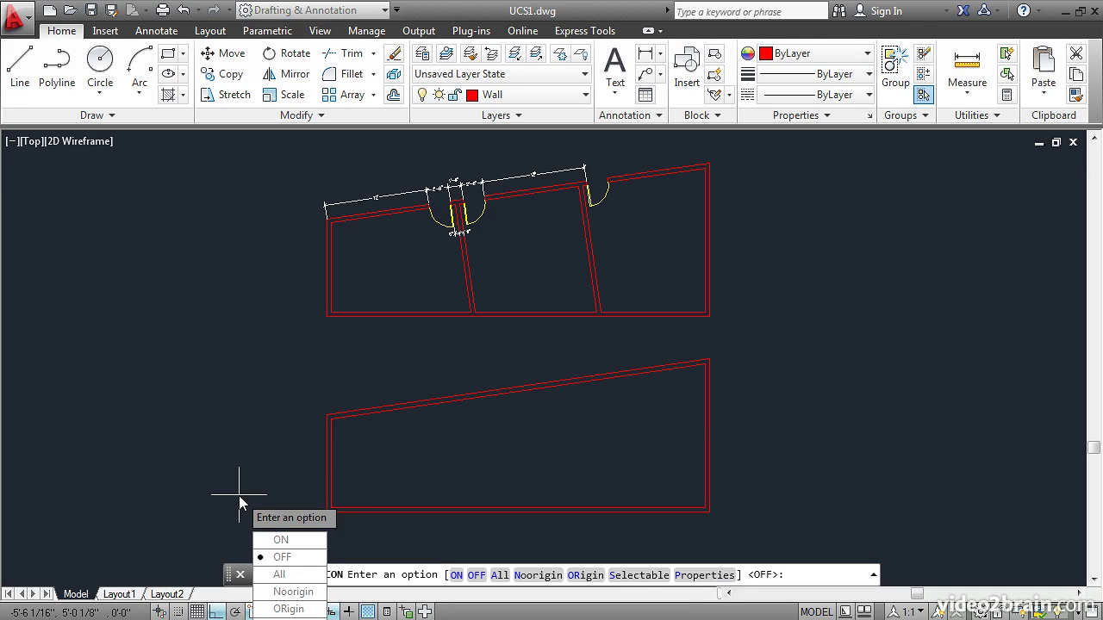
click(455, 574)
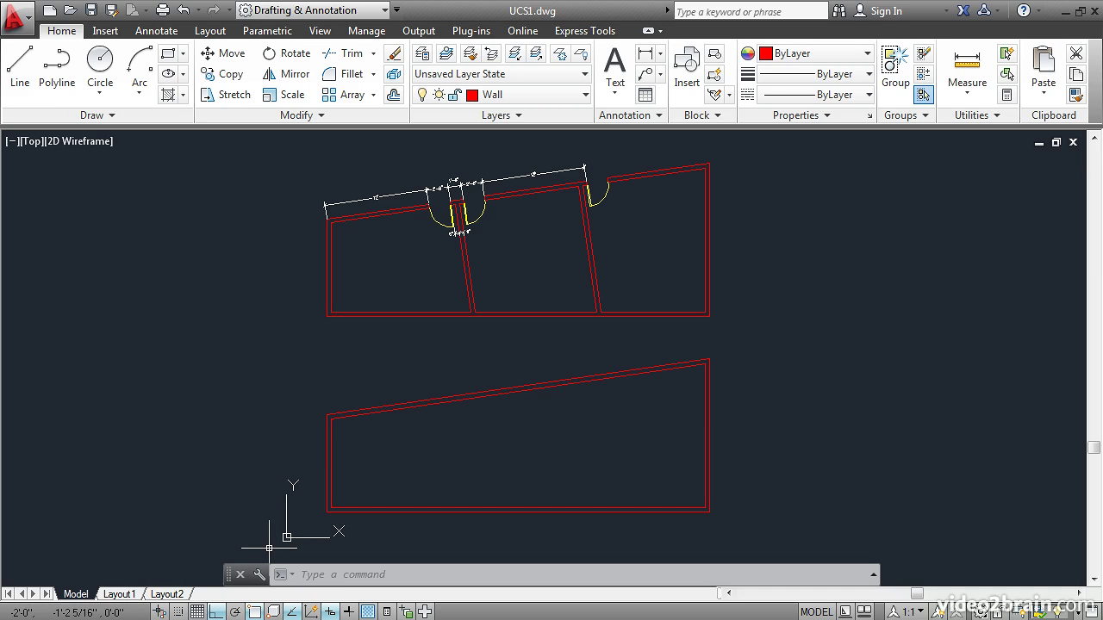
Rotate the UCS by redirecting its X axis diagonally up toward the lower floor plan, with Ortho off.
click(287, 527)
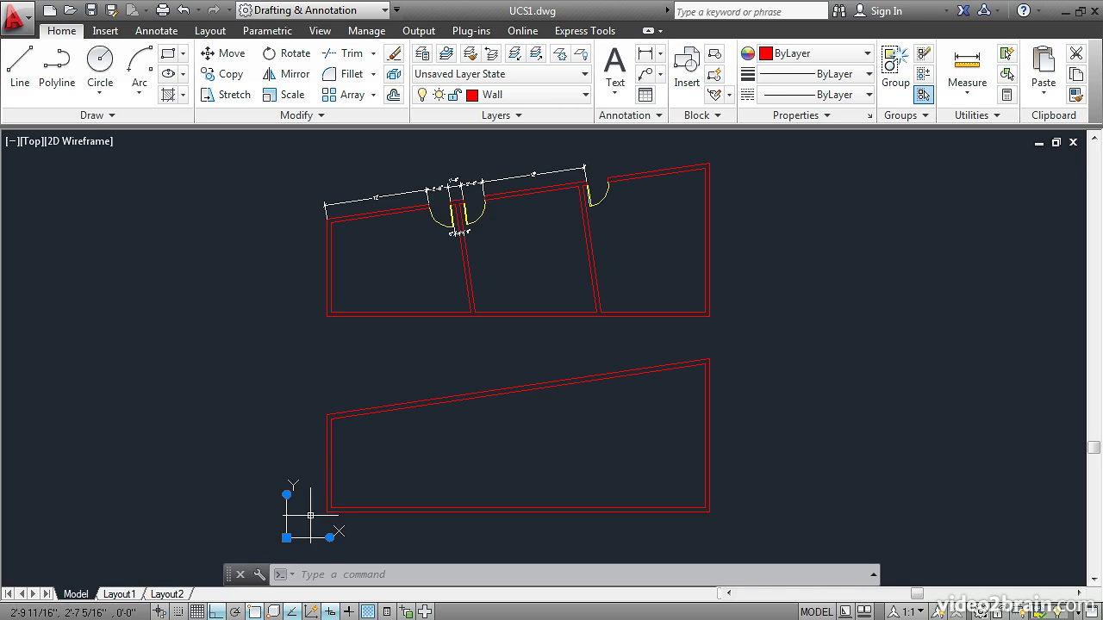
mouse_move(330, 538)
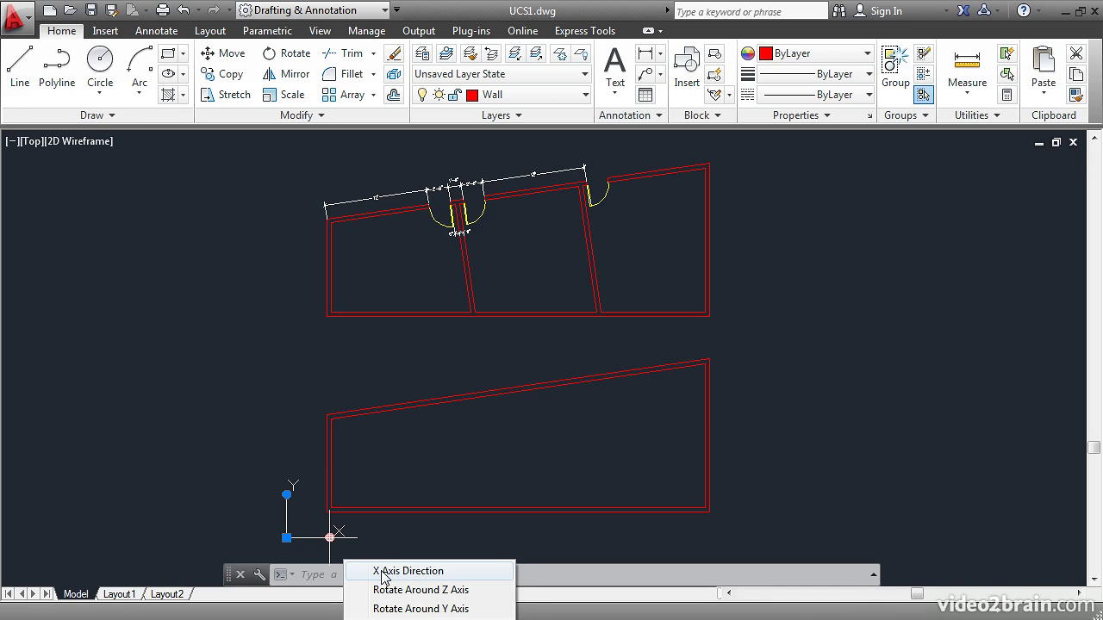
click(383, 571)
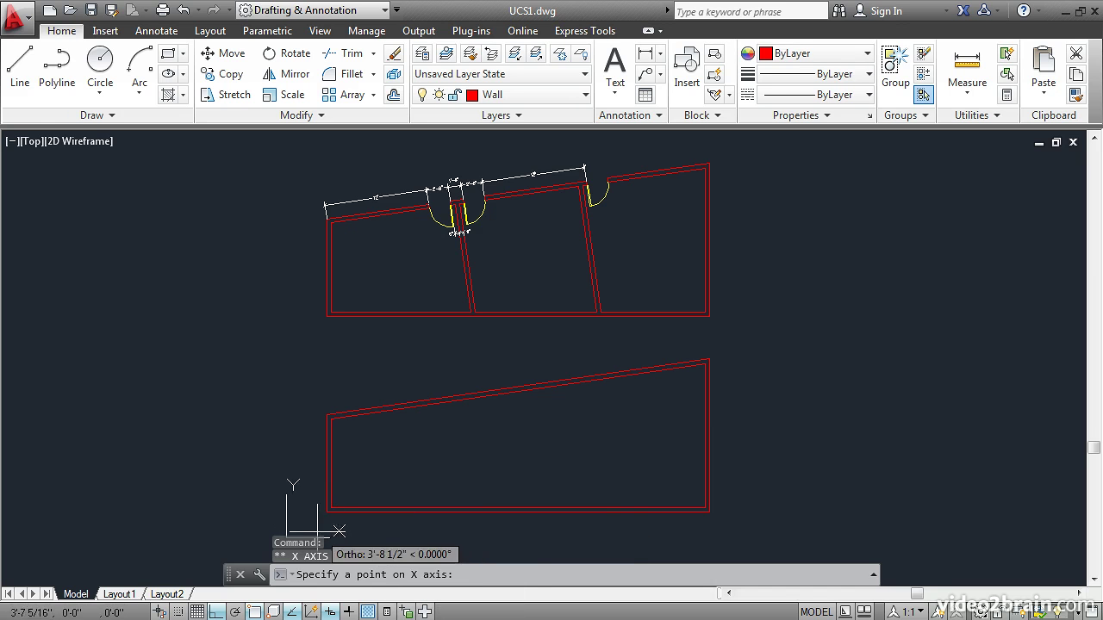
key(F8)
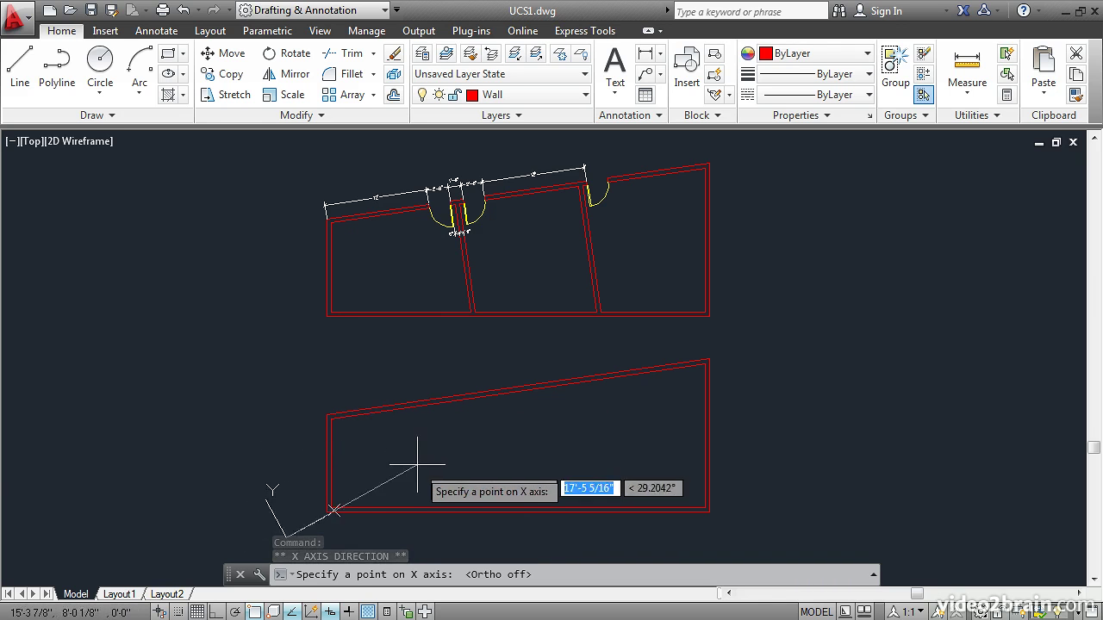
click(375, 448)
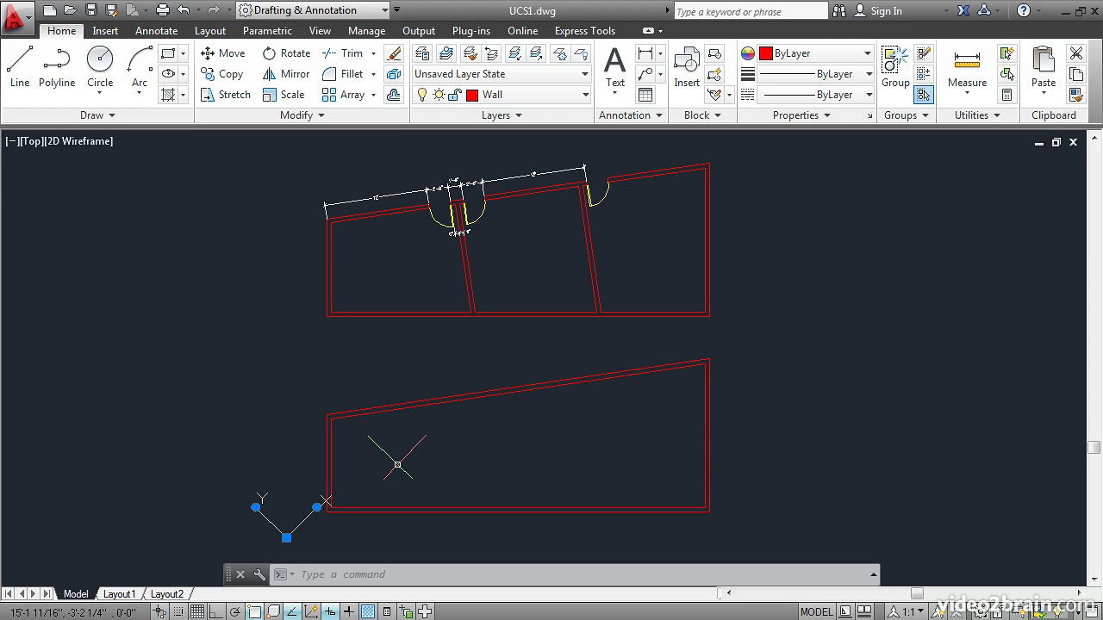
key(Escape)
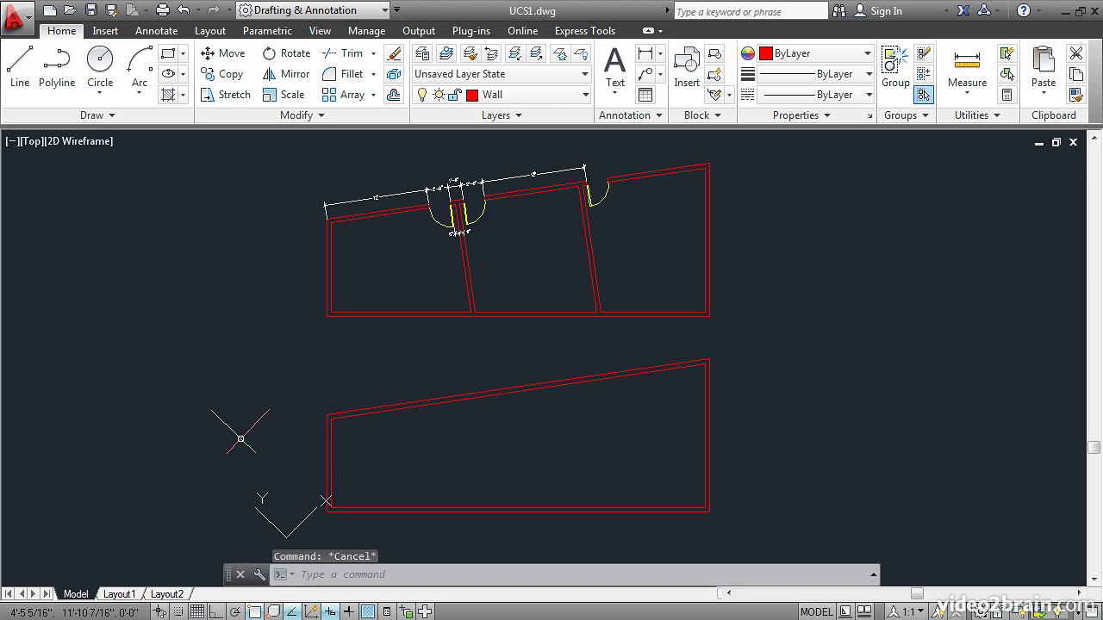
Turn Ortho on and draw a chain of four perpendicular test lines beside the floor plans, following the rotated UCS.
click(216, 611)
click(20, 67)
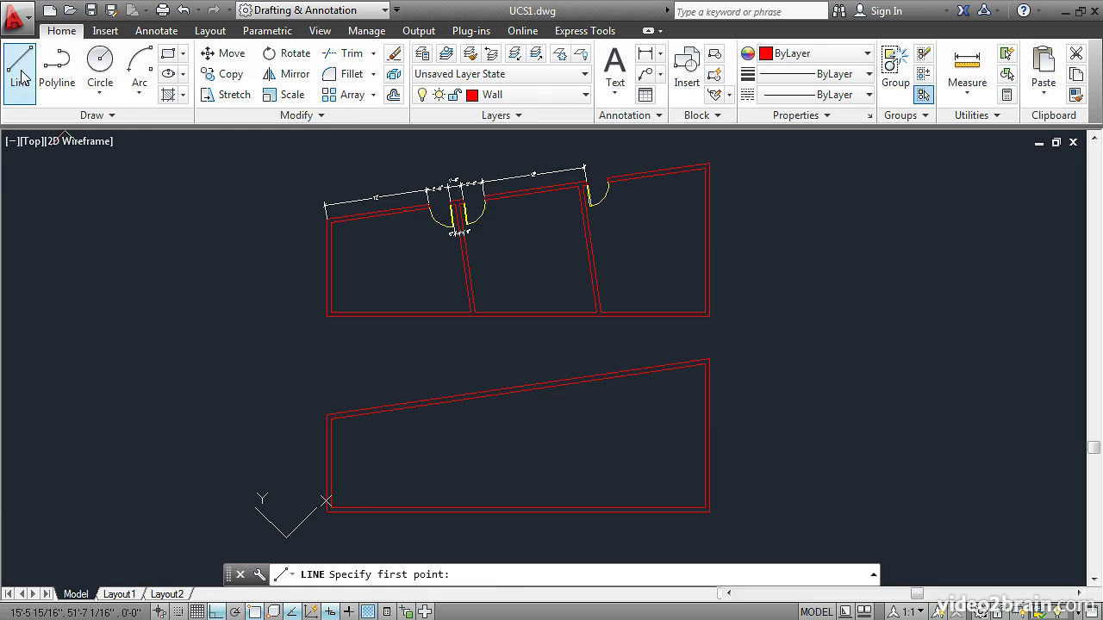
click(147, 392)
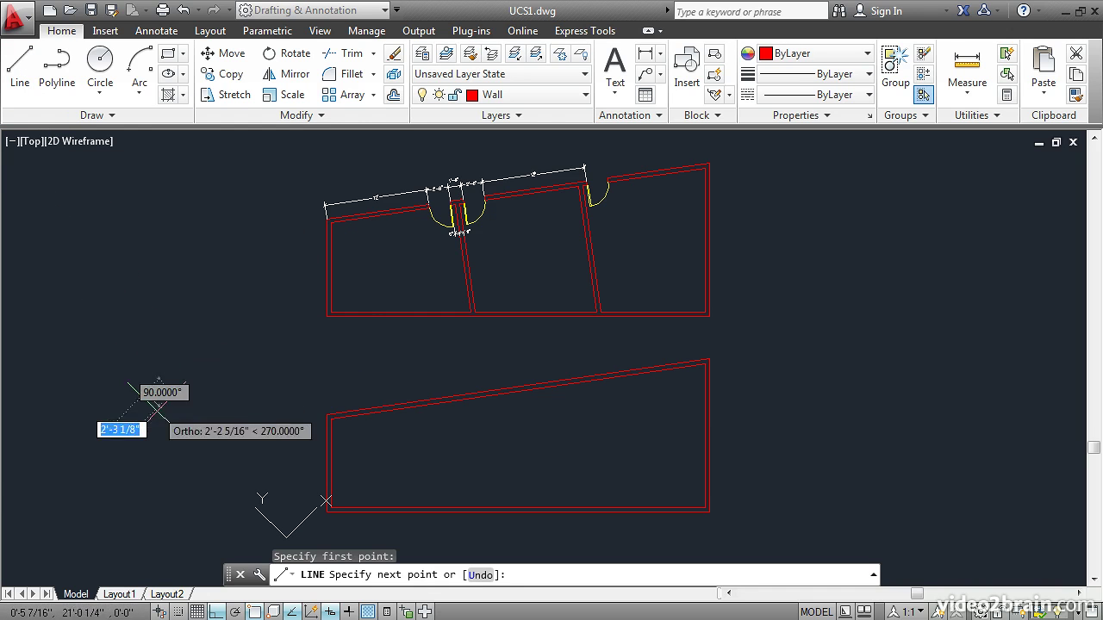
click(199, 445)
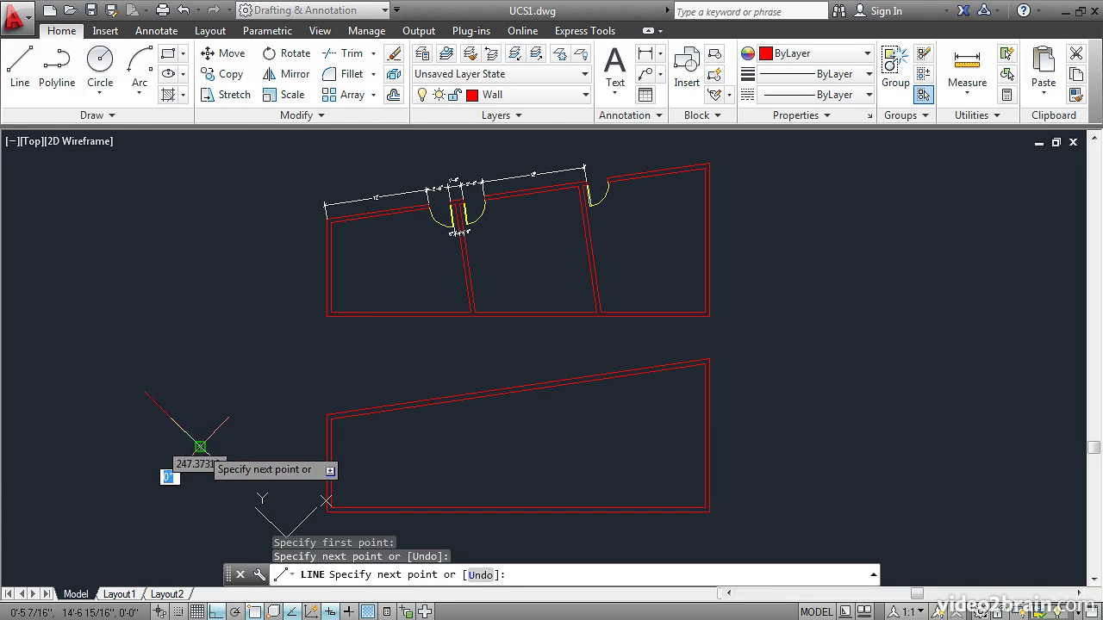
click(260, 385)
click(230, 356)
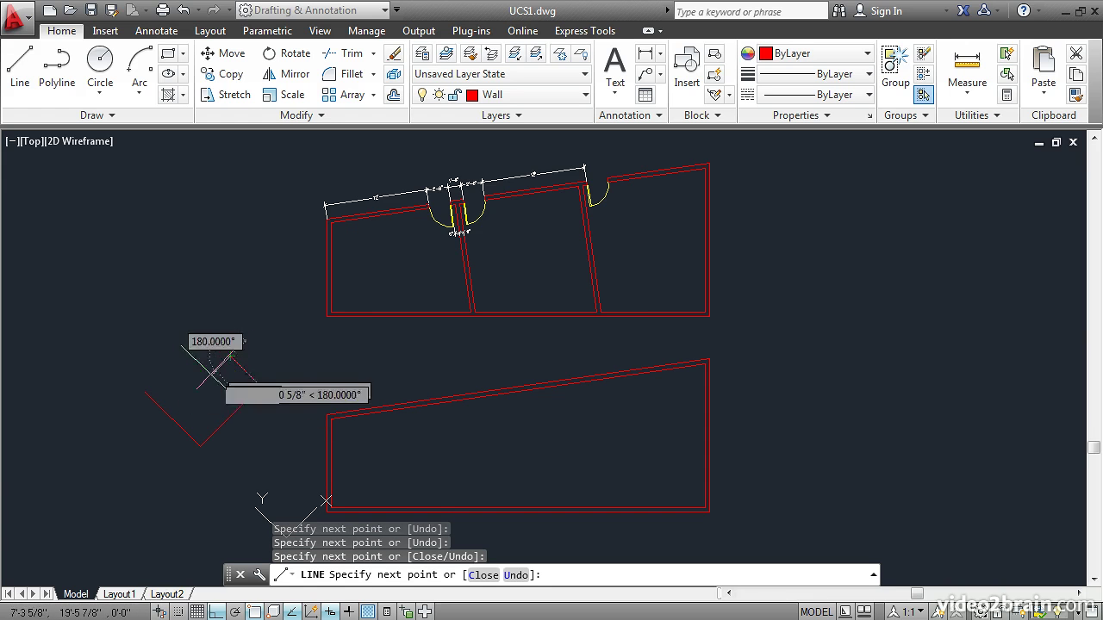
click(134, 452)
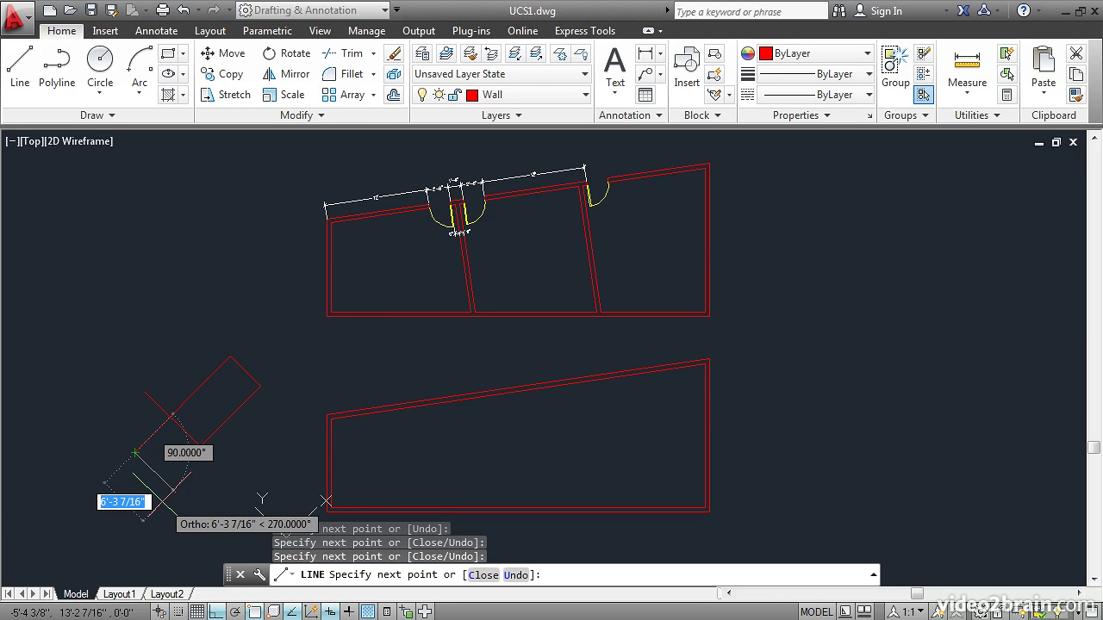
key(Return)
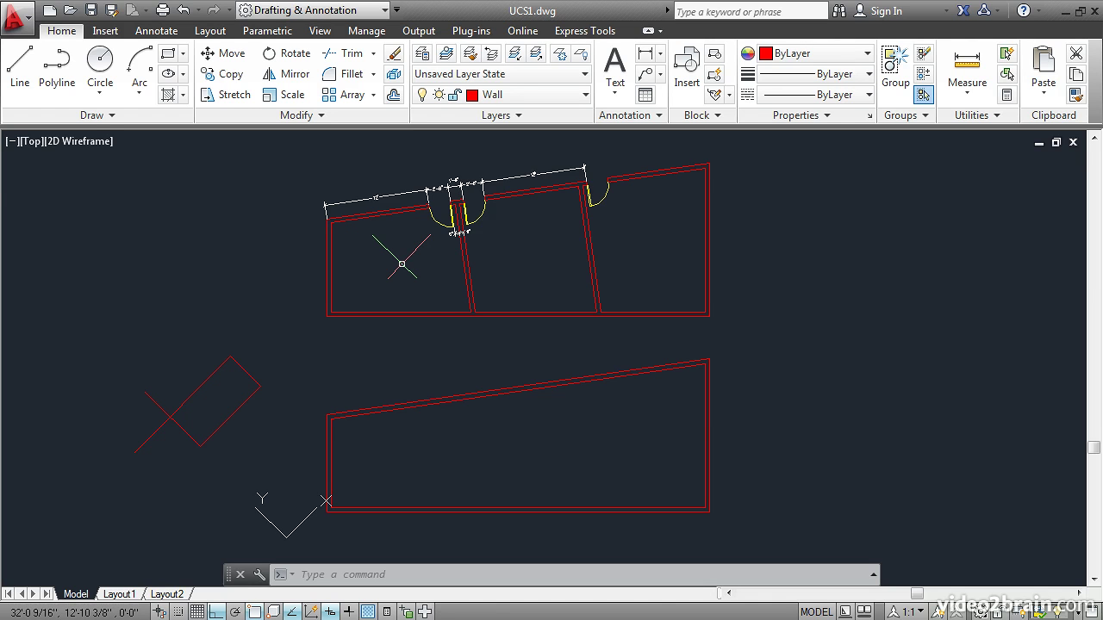
Align the UCS to the lower plan's slanted outer wall with the Object option, picking near the wall's right end.
text(UCS)
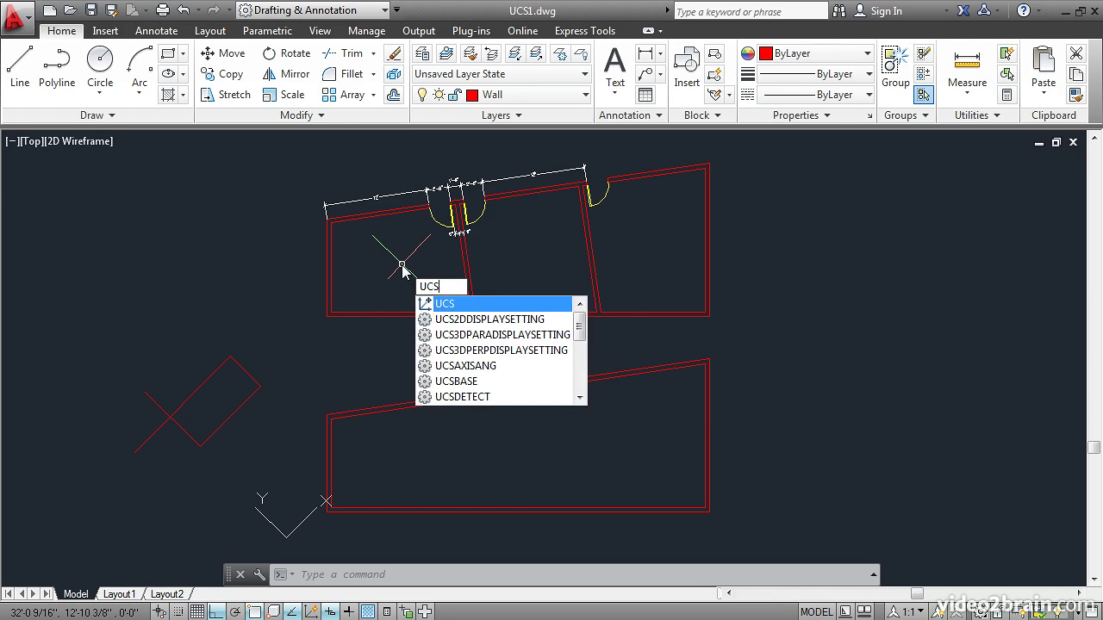
key(Return)
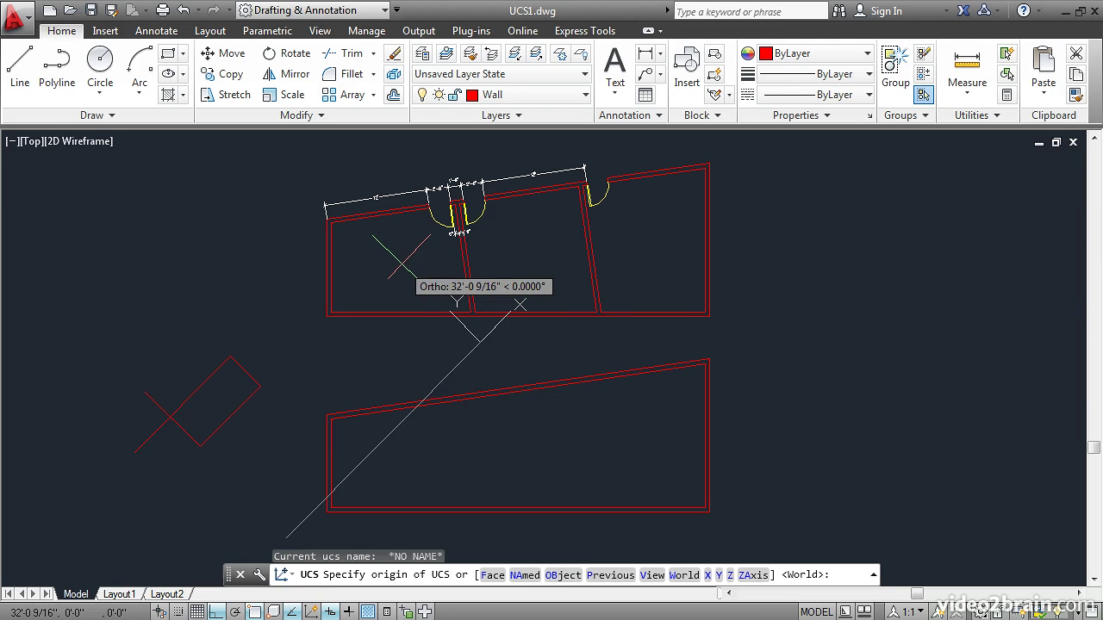
click(553, 576)
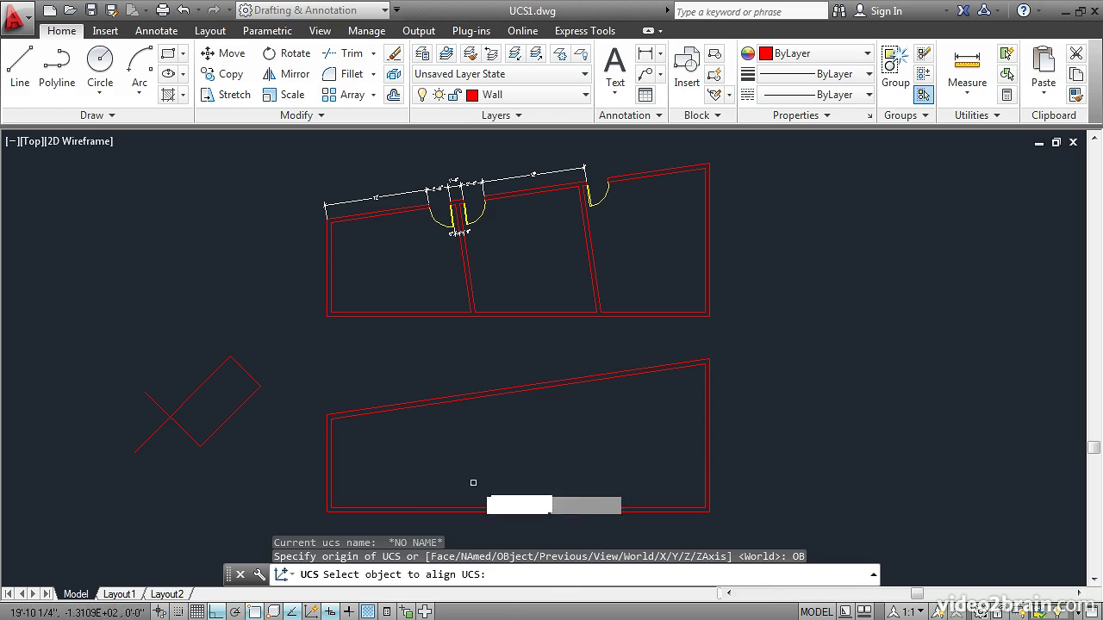
click(662, 363)
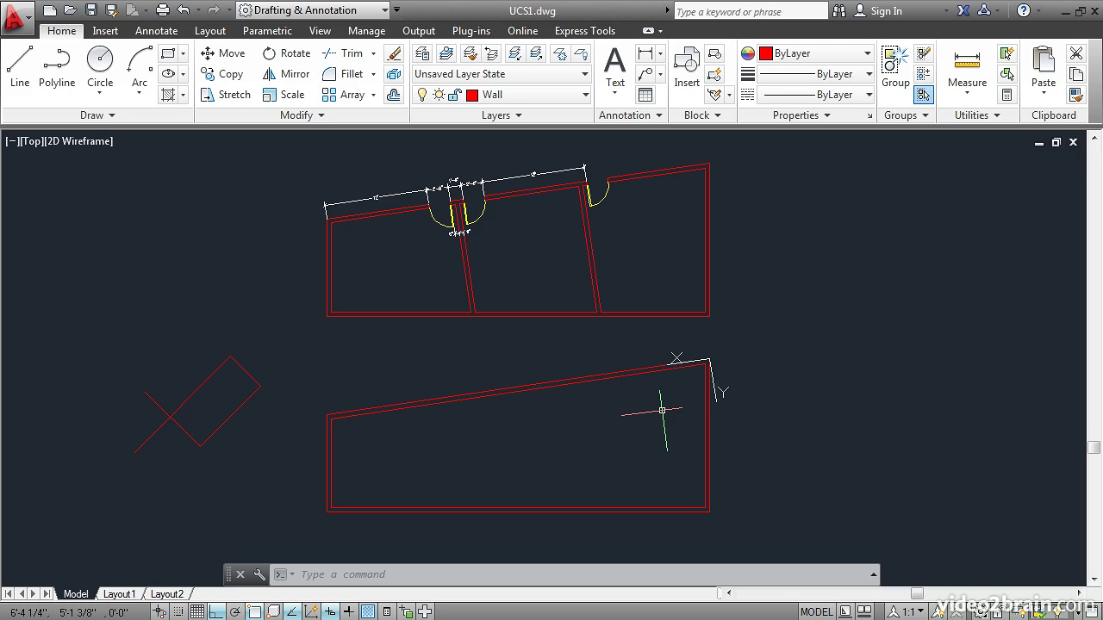
Reset the UCS to World.
text(UCS)
key(Return)
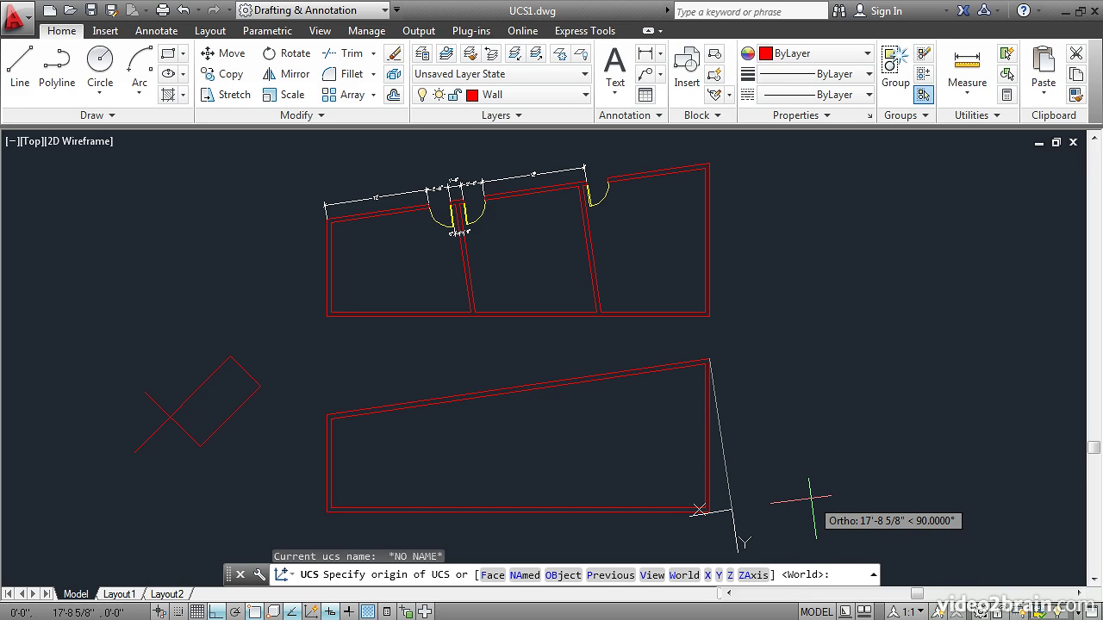
key(Return)
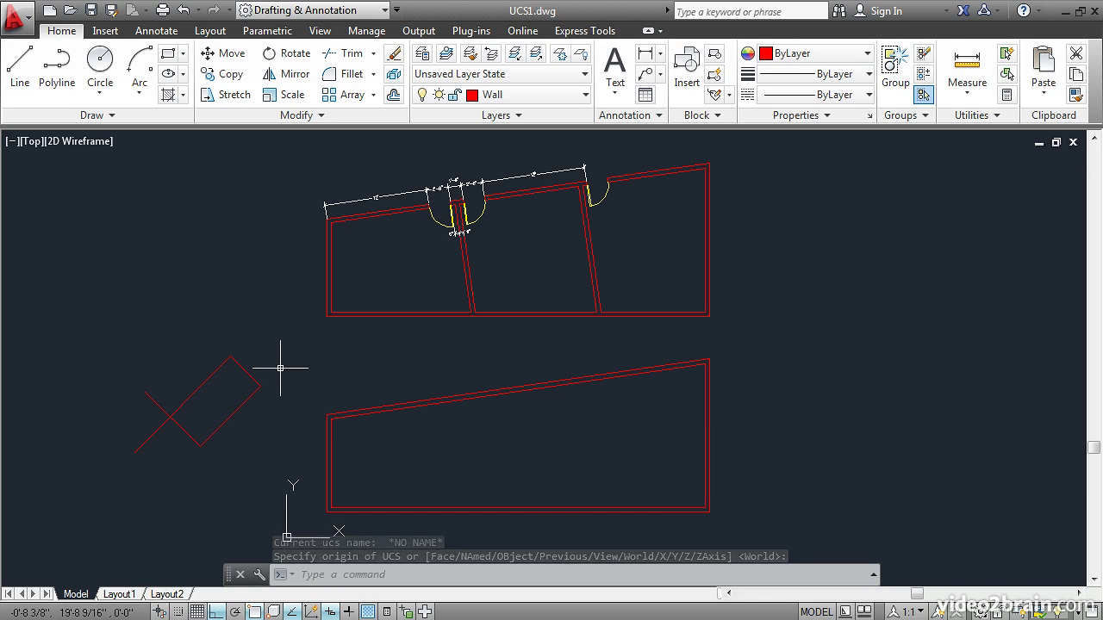
Align the UCS to the lower plan's slanted outer wall with the Object option, picking near the wall's left end.
key(Return)
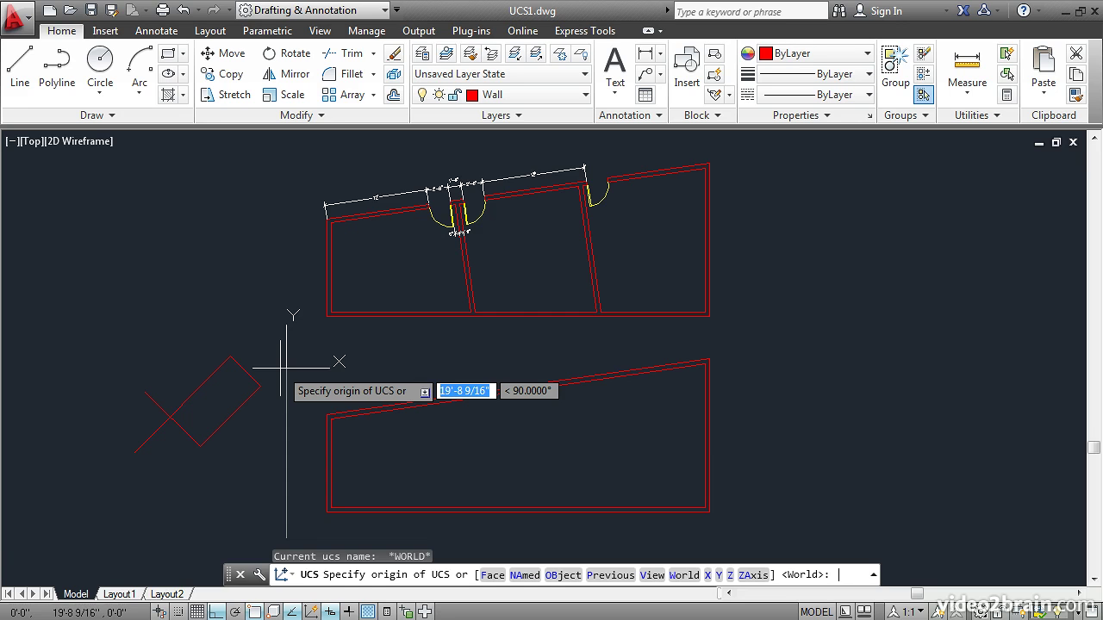
click(560, 575)
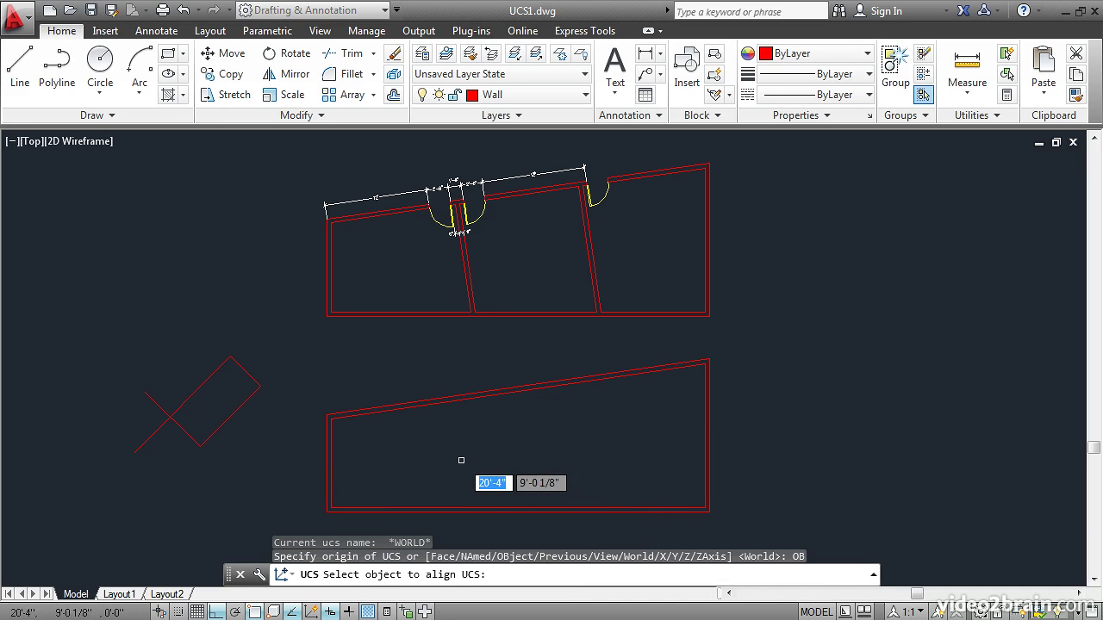
click(379, 402)
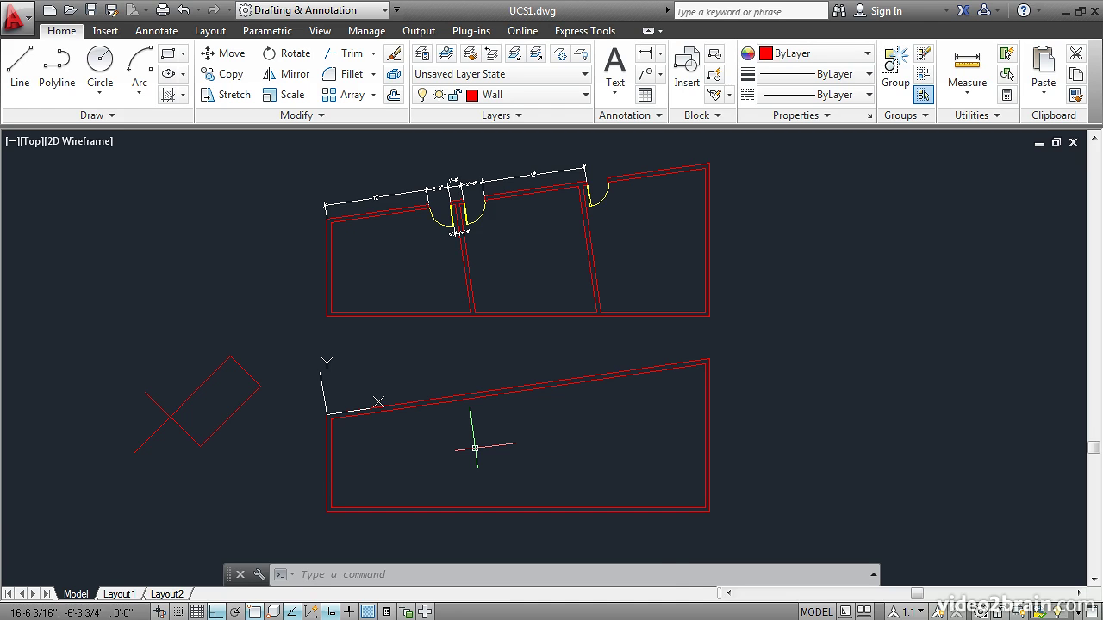
Rotate the view to the plan of the current UCS with the PLAN command.
text(PLAN)
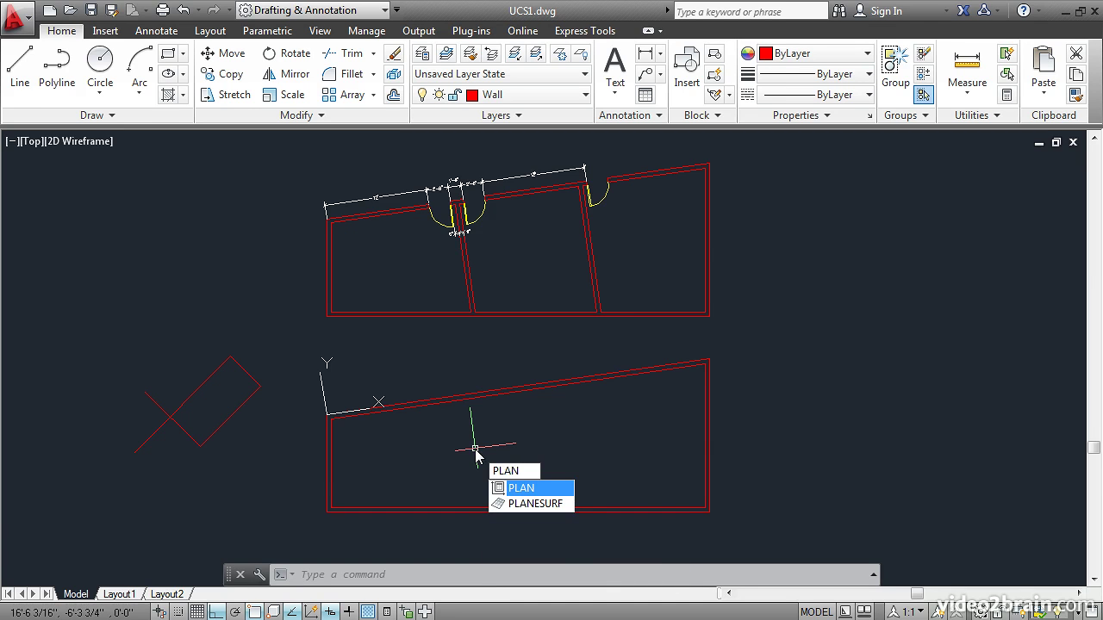
key(Return)
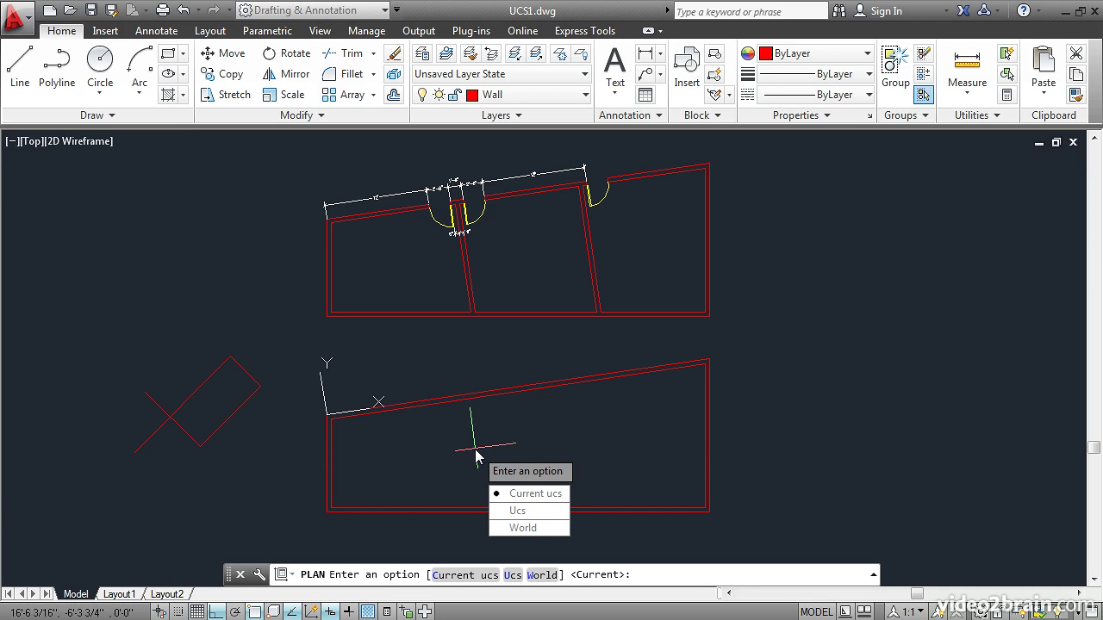
key(Return)
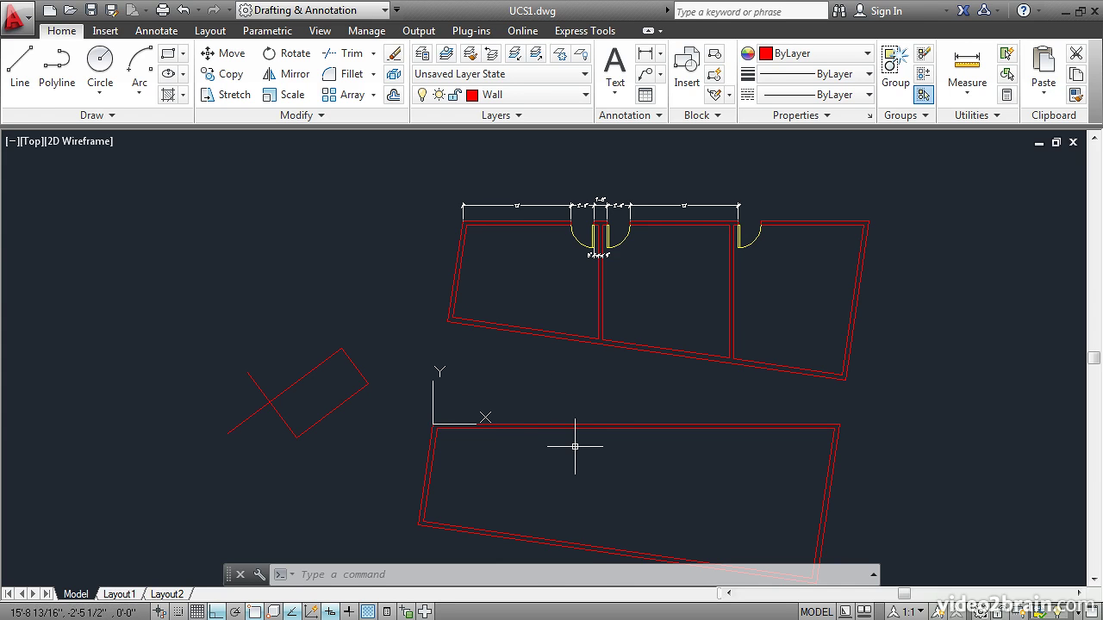
Erase the four test lines beside the floor plans.
click(376, 445)
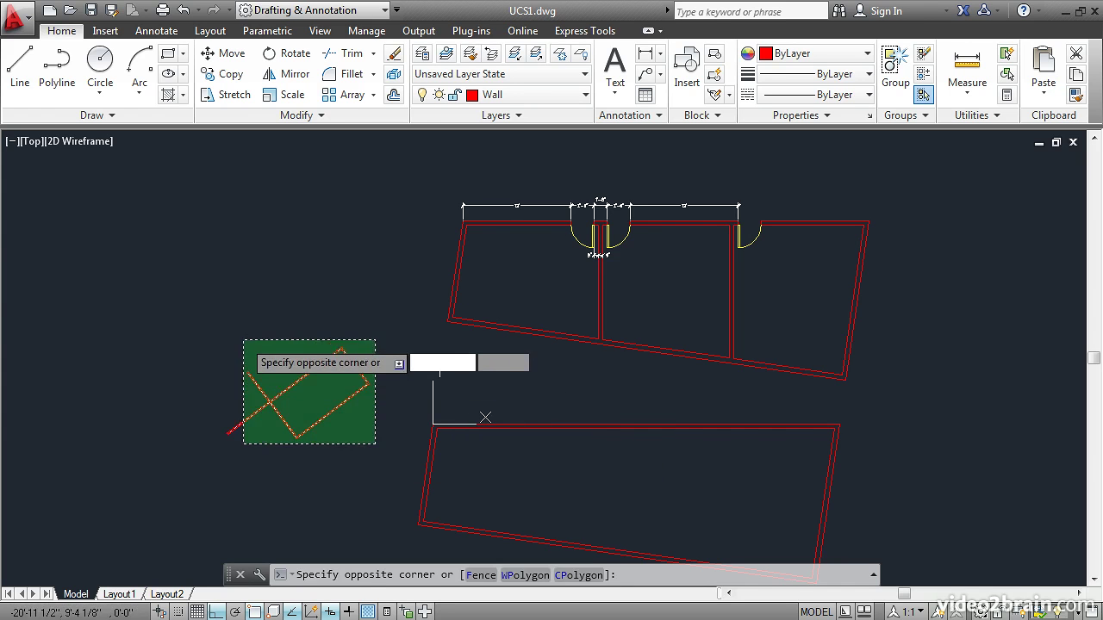
click(244, 341)
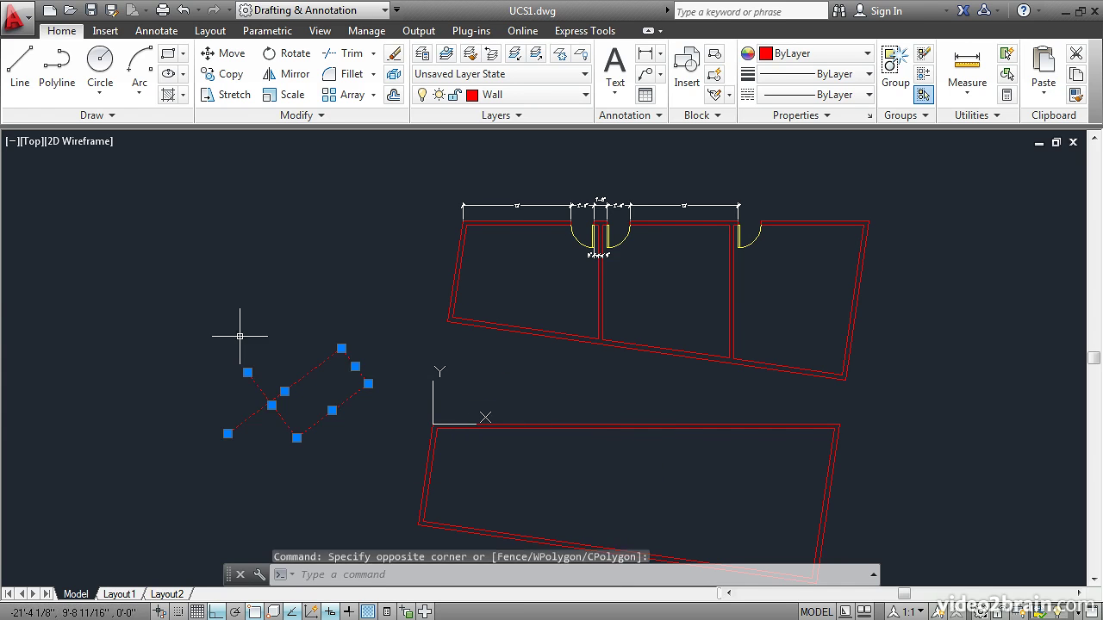
click(394, 56)
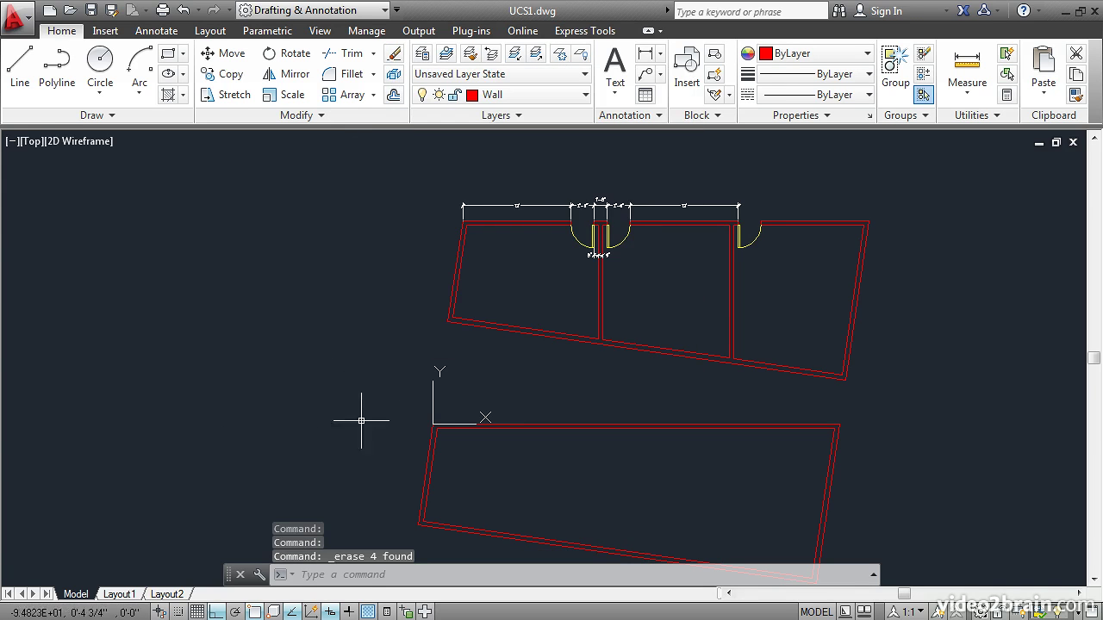
Center both floor plans in the view and save the drawing as UCS2 in the My files folder.
mouse_move(370, 439)
middle_down()
mouse_move(253, 408)
mouse_move(239, 389)
middle_up()
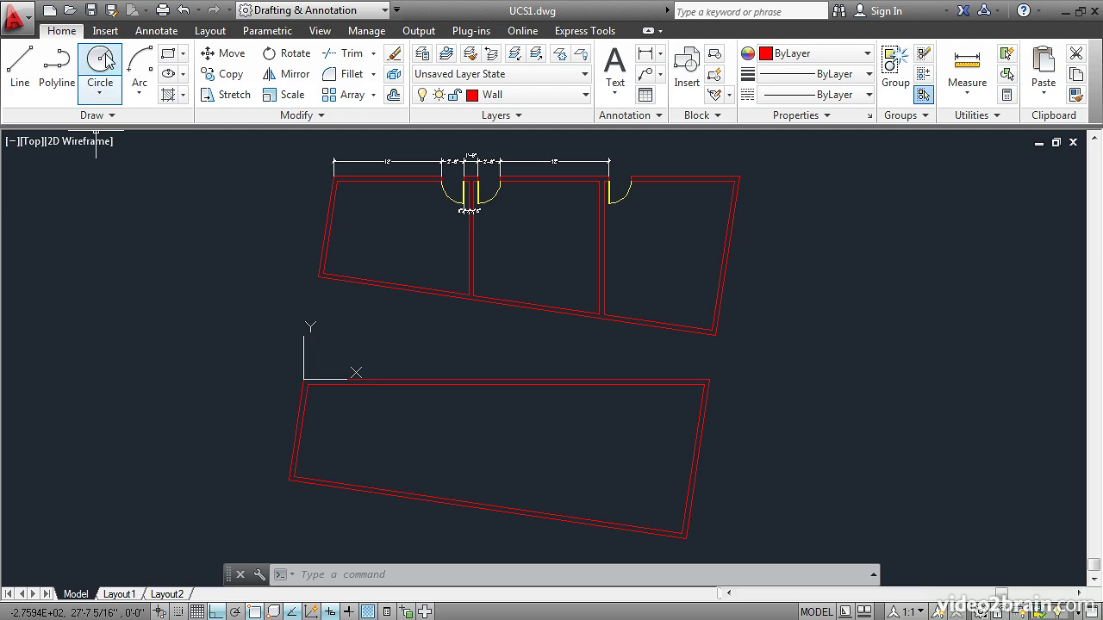
click(112, 12)
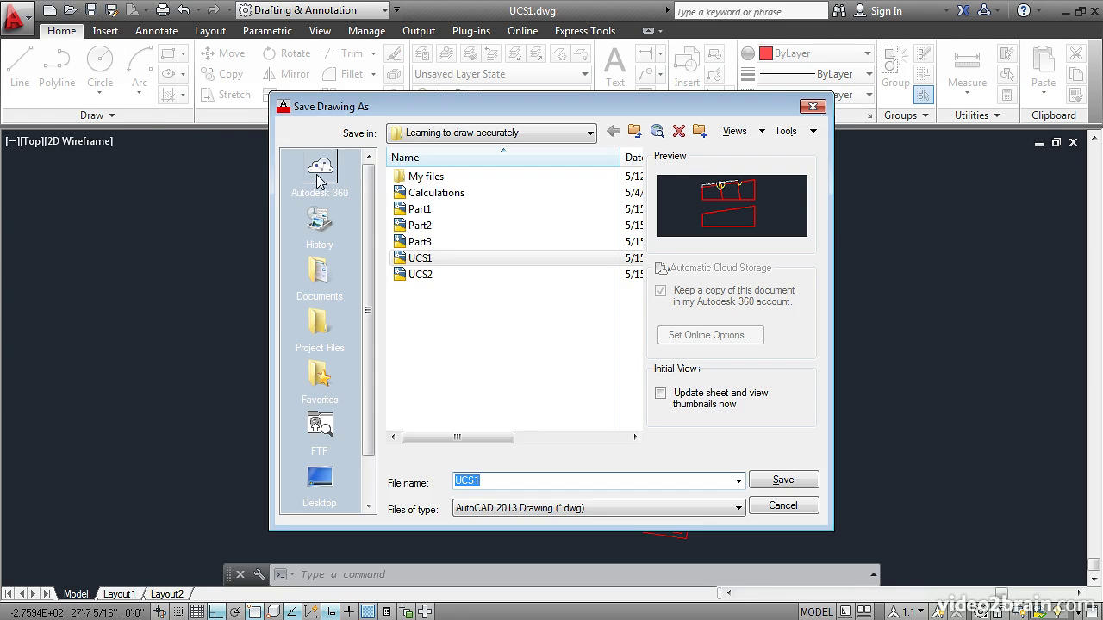
double_click(410, 181)
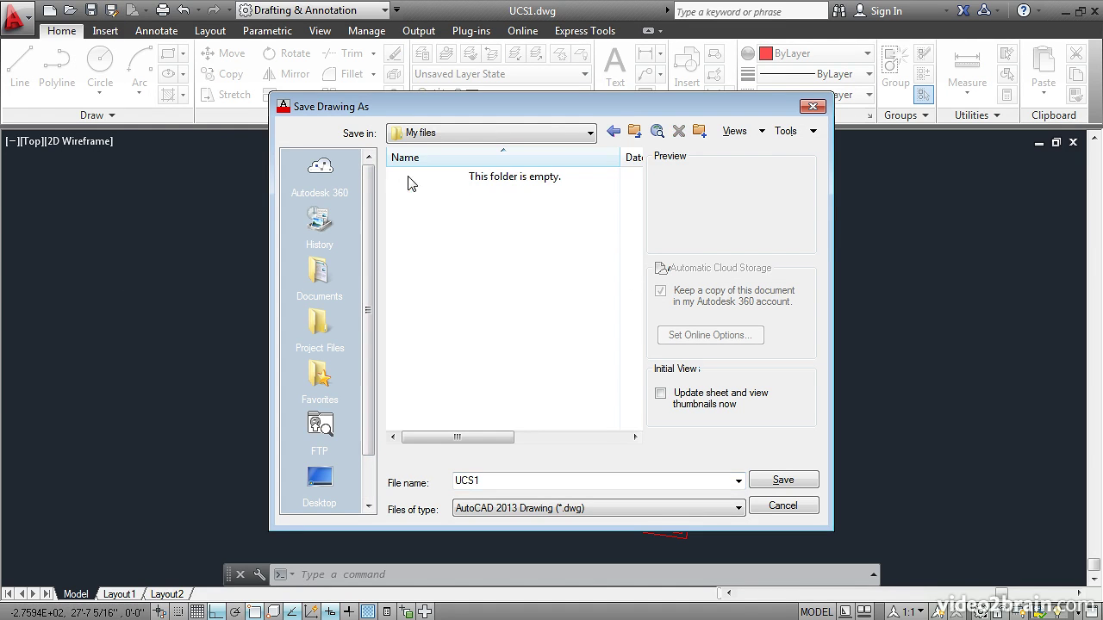
click(485, 479)
click(487, 480)
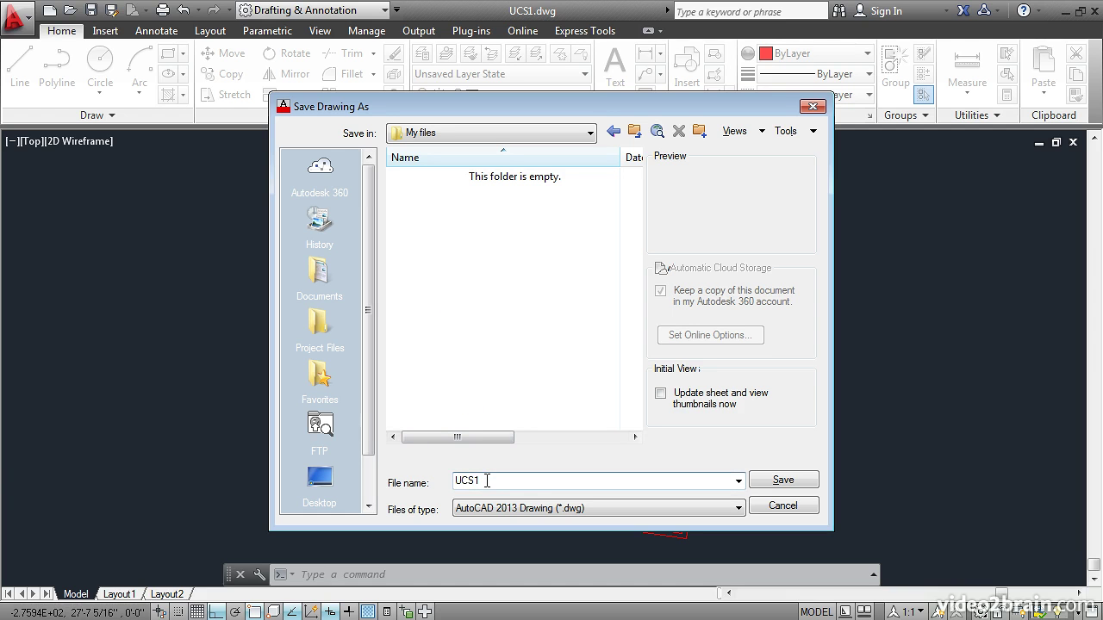
text(2)
click(768, 482)
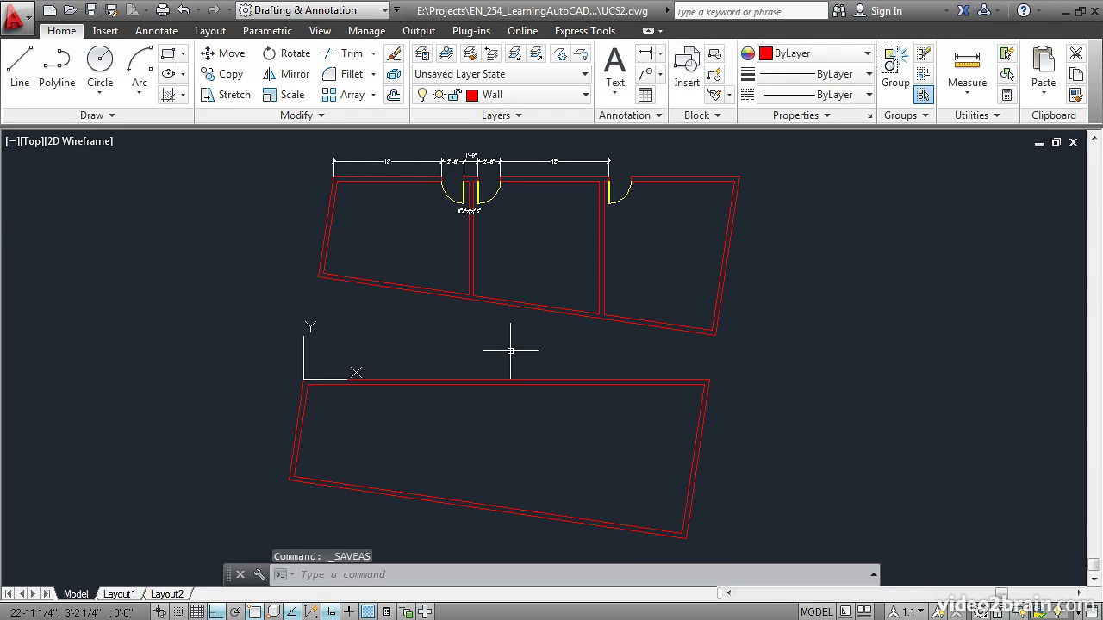